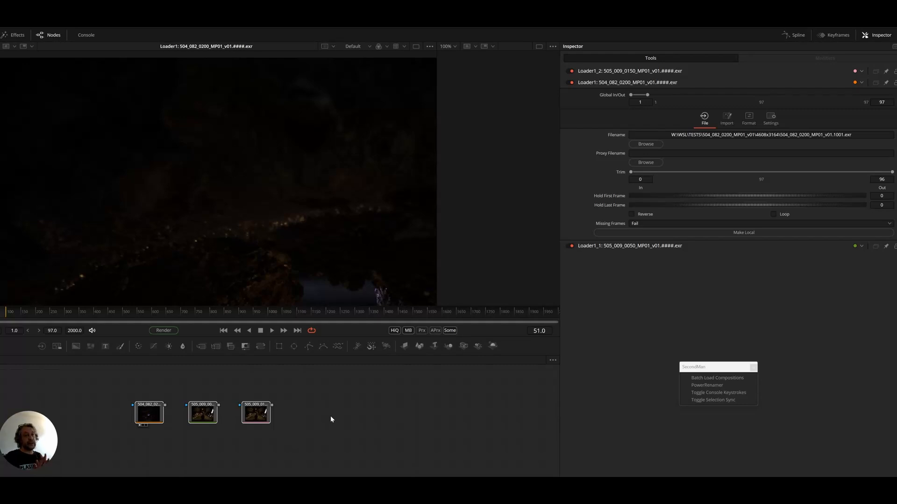
Select all three EXR Loader nodes in the node graph and open PowerRenamer for them
{"action": "left_click", "coordinate": [327, 423]}
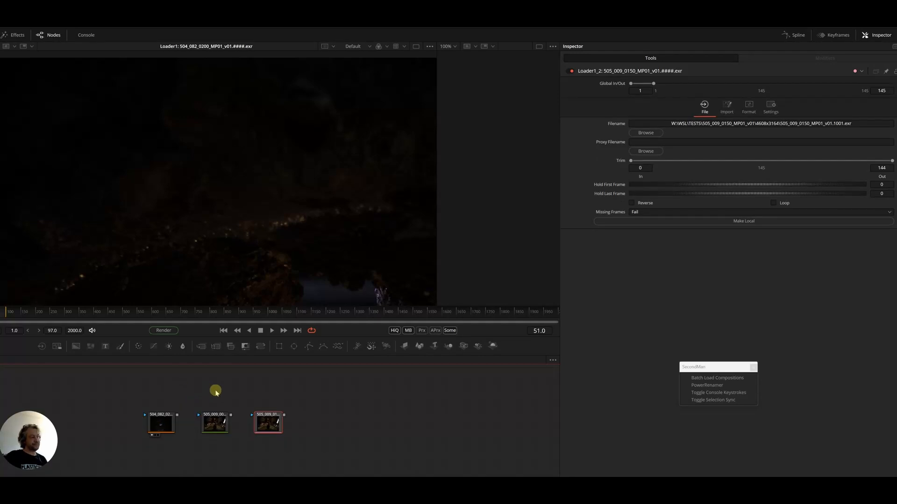
{"action": "left_click_drag", "start_coordinate": [238, 388], "coordinate": [240, 378]}
{"action": "left_click_drag", "start_coordinate": [130, 374], "coordinate": [337, 416]}
{"action": "right_click", "coordinate": [248, 450]}
{"action": "left_click", "coordinate": [114, 430]}
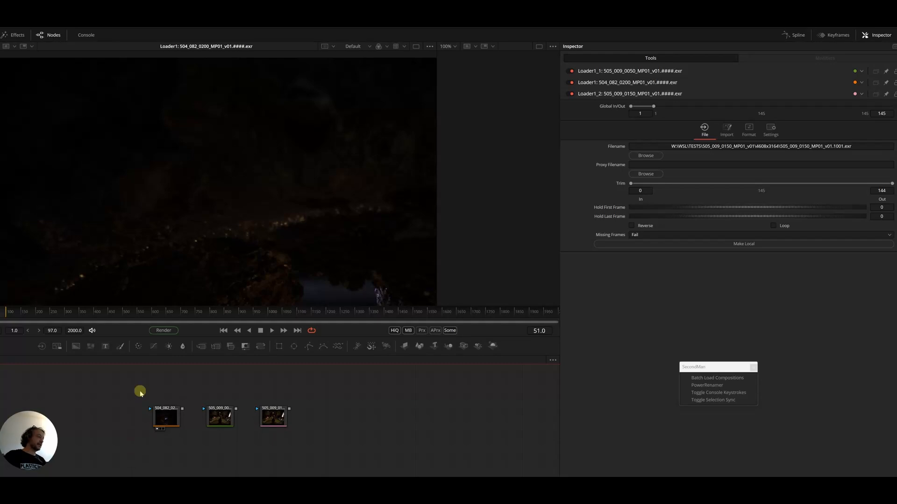
{"action": "left_click_drag", "start_coordinate": [106, 390], "coordinate": [366, 461]}
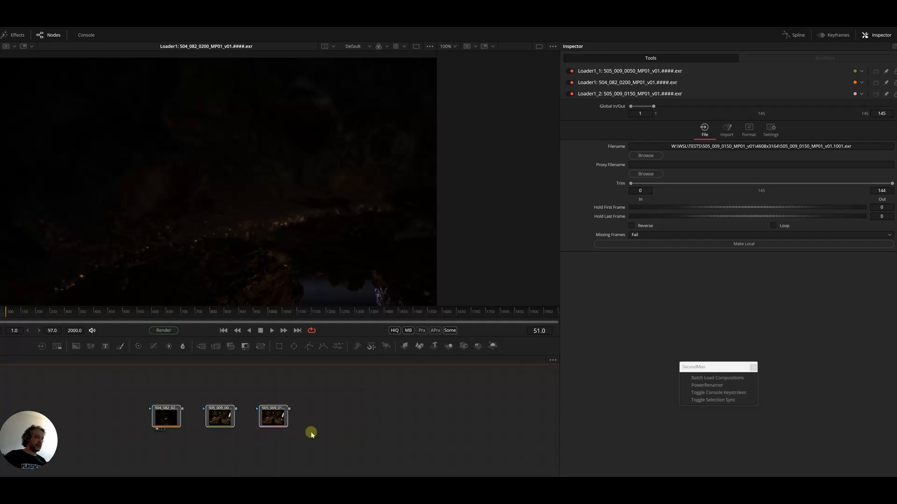
{"action": "left_click", "coordinate": [710, 386]}
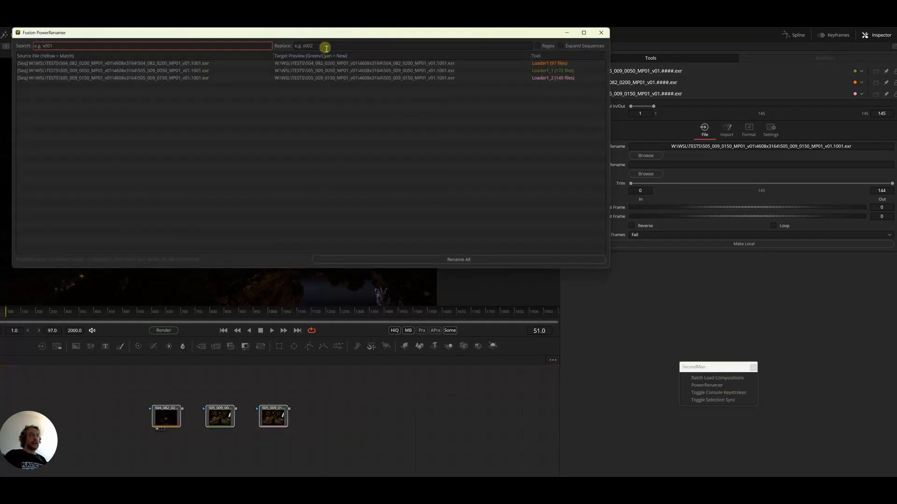
{"action": "left_click_drag", "start_coordinate": [325, 34], "coordinate": [399, 113]}
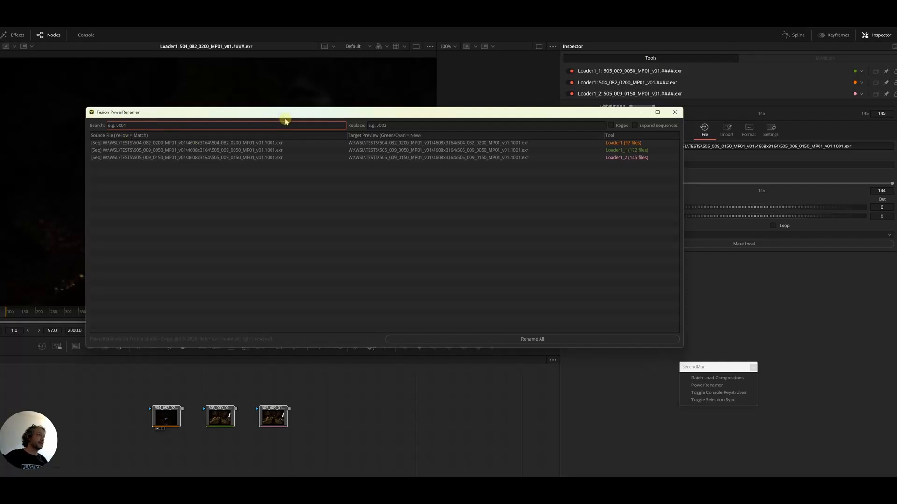
Rename all files of the three loaders, replacing MP01 with MP02 in their paths
{"action": "type", "text": "M"}
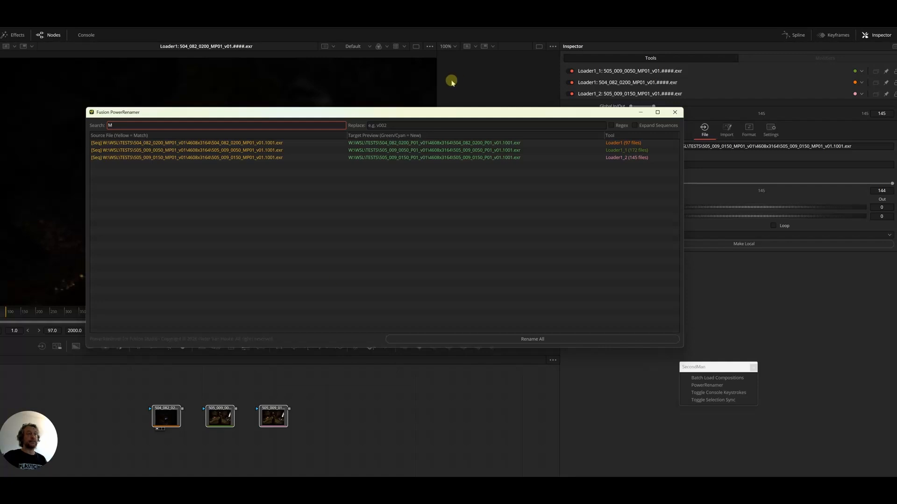
{"action": "left_click", "coordinate": [406, 125]}
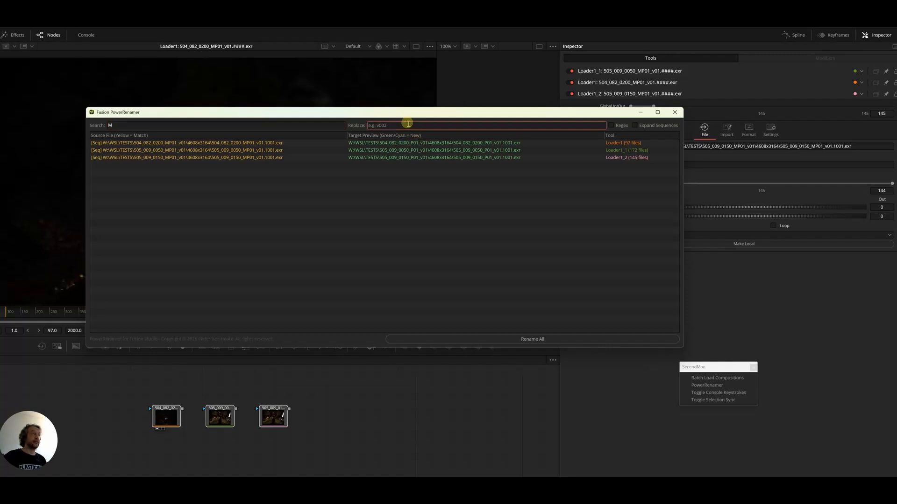
{"action": "type", "text": "M"}
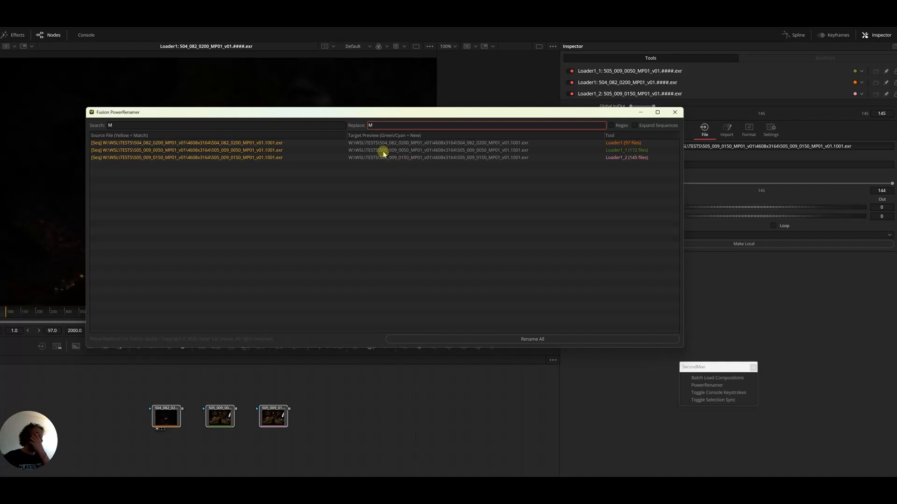
{"action": "left_click", "coordinate": [134, 124]}
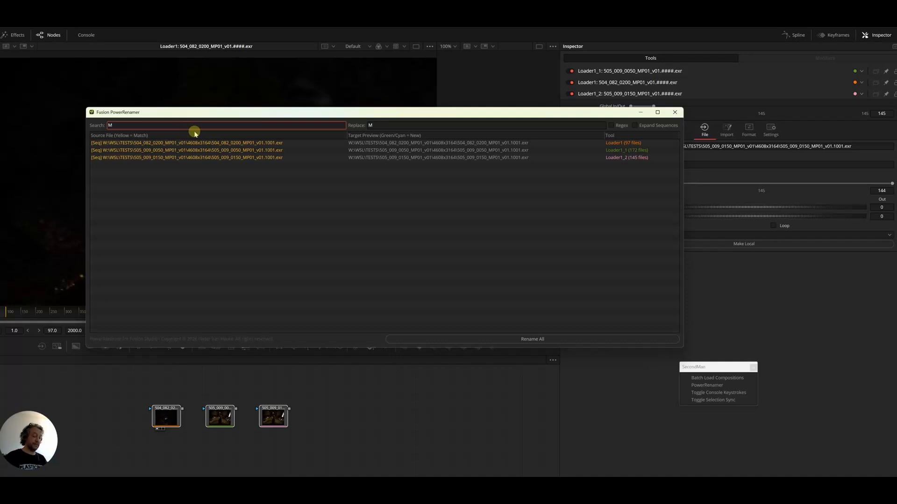
{"action": "type", "text": "P01"}
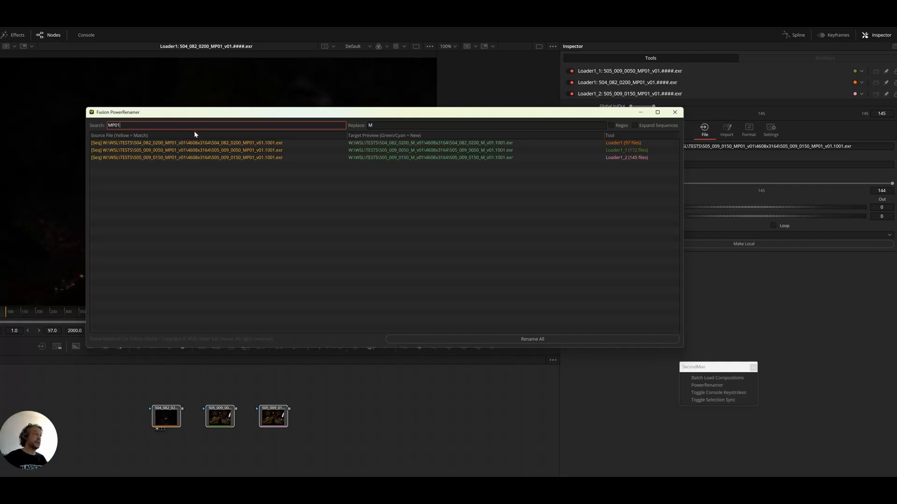
{"action": "left_click", "coordinate": [373, 126]}
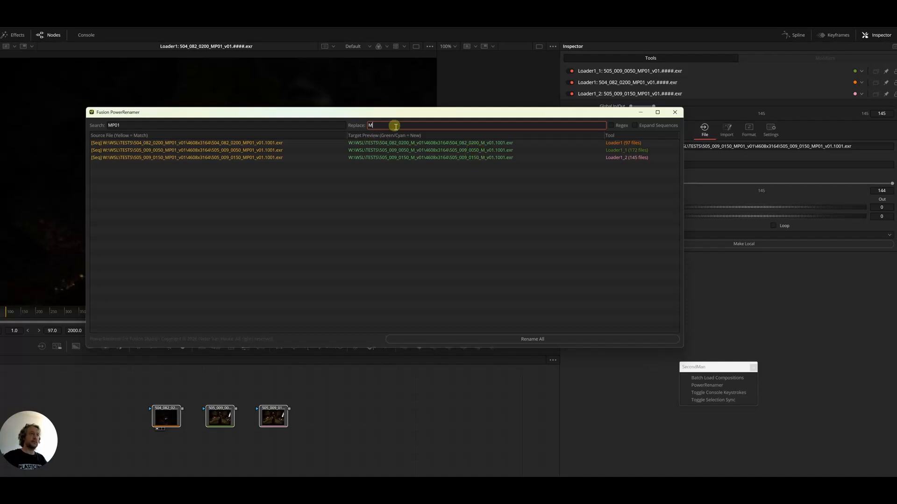
{"action": "type", "text": "PP"}
{"action": "key", "text": "BackSpace"}
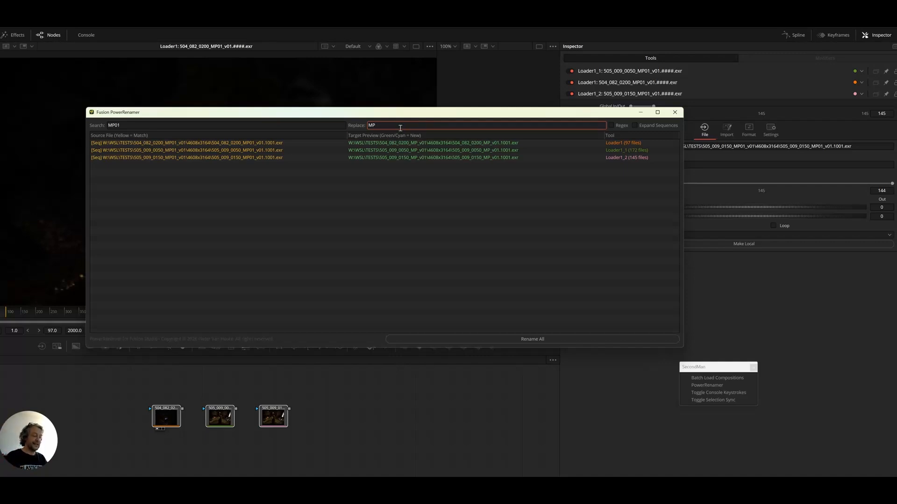
{"action": "type", "text": "02"}
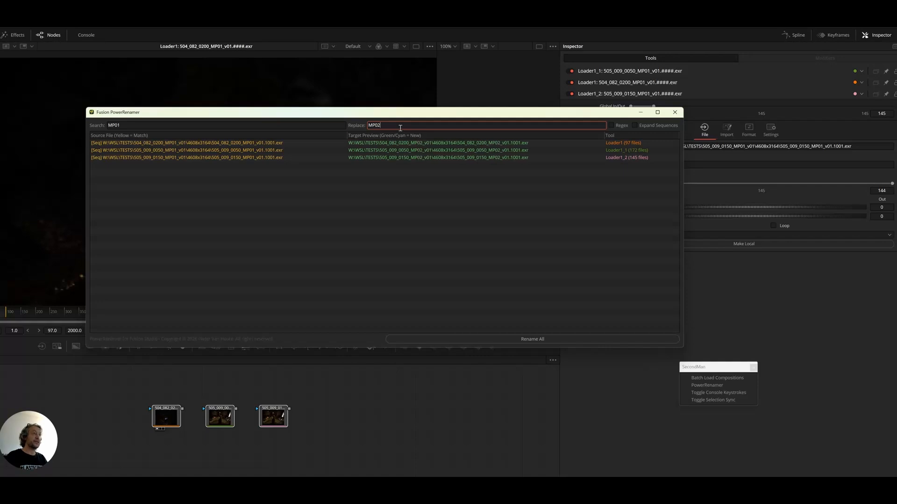
{"action": "left_click", "coordinate": [521, 341]}
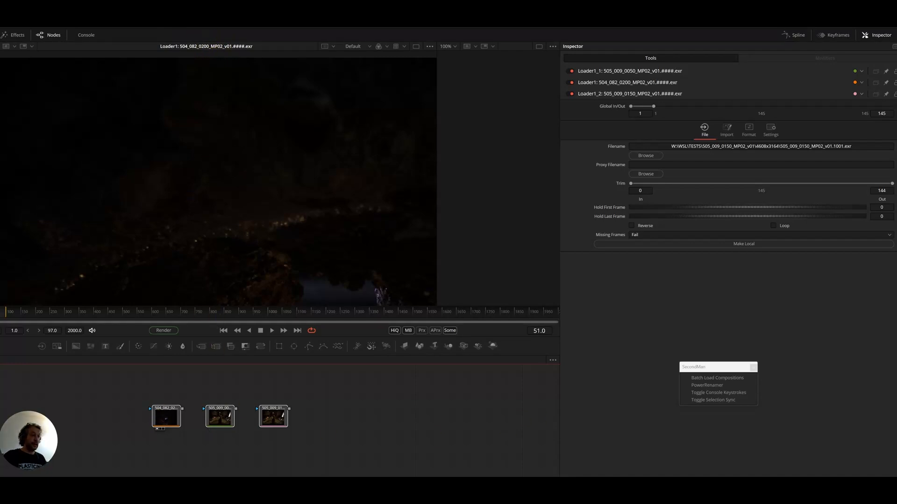
Switch to File Explorer and check the folder and frame names of 504_082_0200_MP02_v01 inside TESTS
{"action": "left_click", "coordinate": [471, 485]}
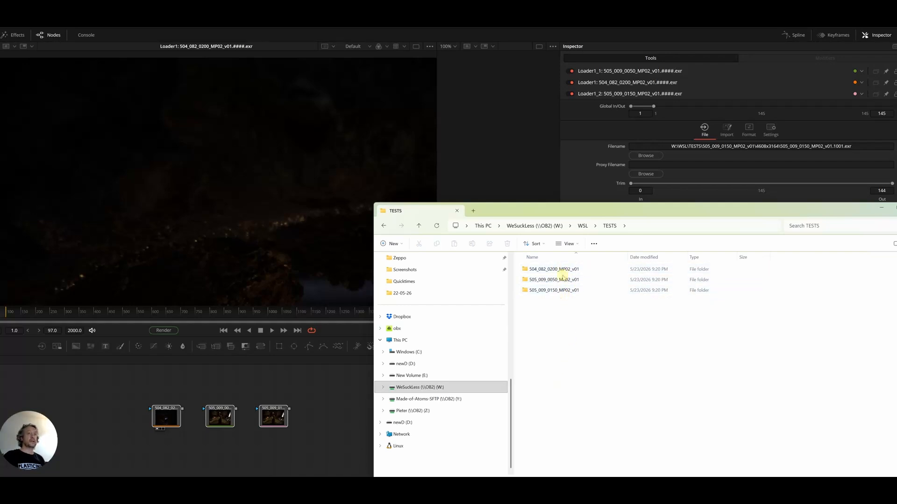
{"action": "double_click", "coordinate": [560, 273]}
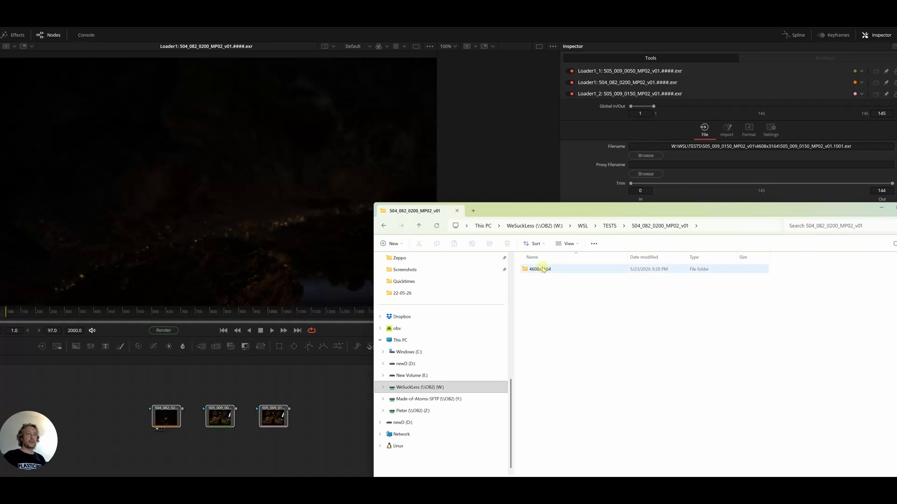
{"action": "double_click", "coordinate": [543, 269]}
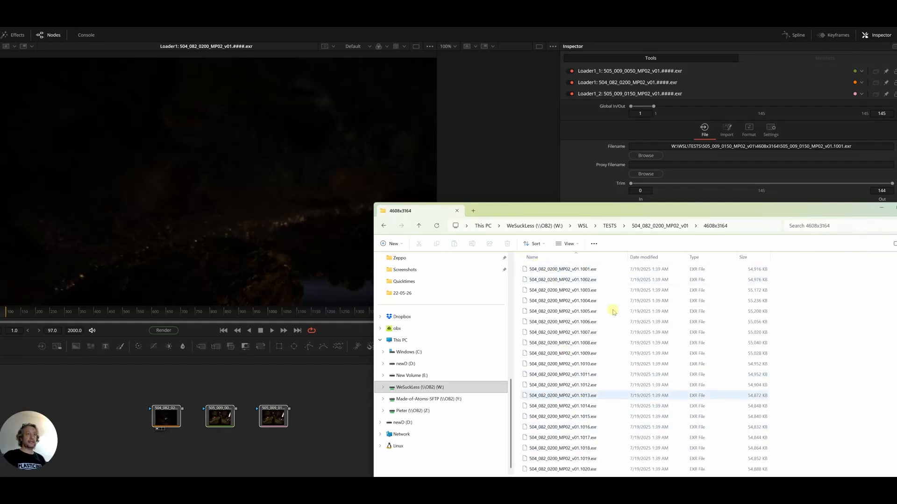
{"action": "left_click", "coordinate": [609, 226]}
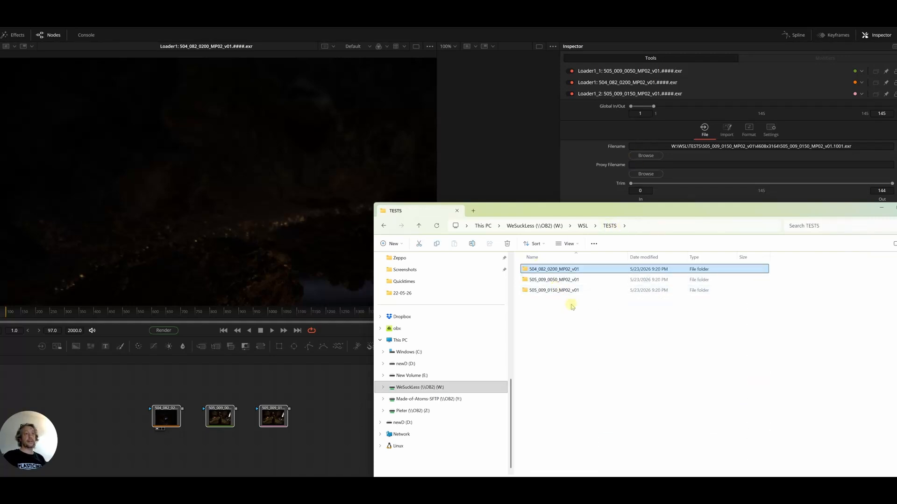
{"action": "left_click", "coordinate": [600, 344]}
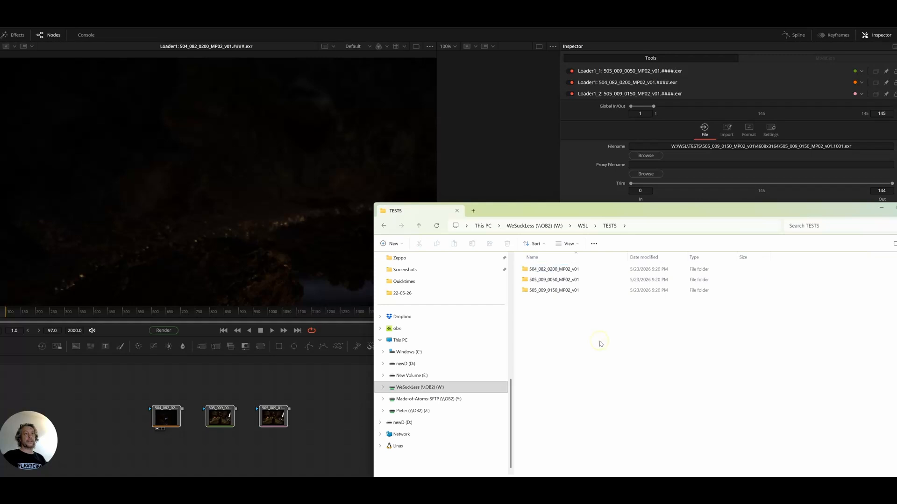
Return to Fusion and reopen PowerRenamer for the three Loader nodes
{"action": "left_click", "coordinate": [325, 372]}
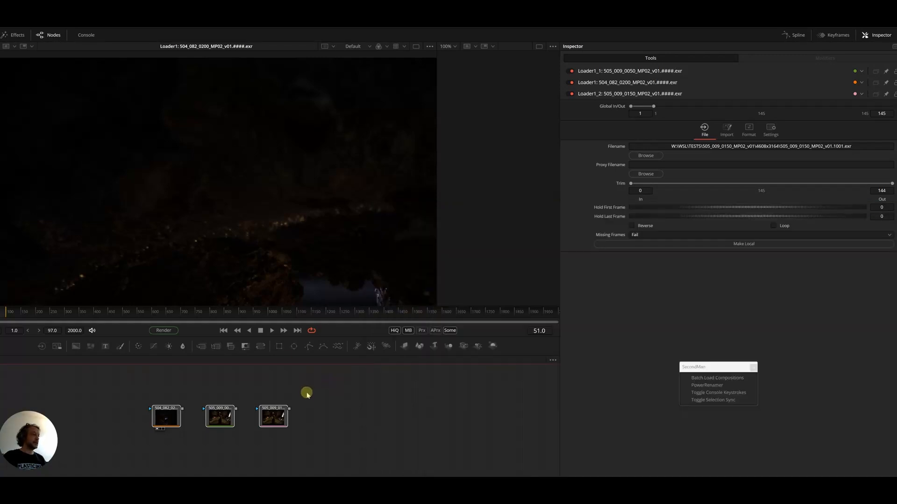
{"action": "left_click_drag", "start_coordinate": [121, 388], "coordinate": [383, 455]}
{"action": "left_click", "coordinate": [713, 387]}
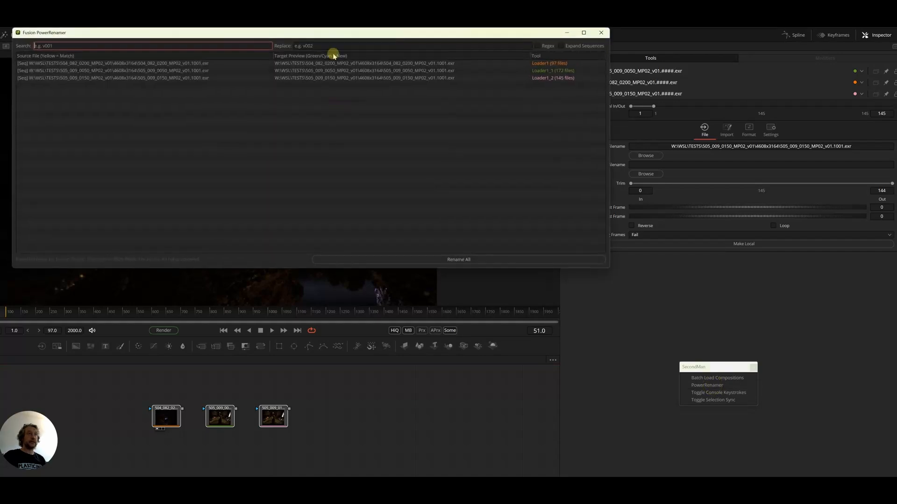
{"action": "left_click_drag", "start_coordinate": [320, 37], "coordinate": [401, 149]}
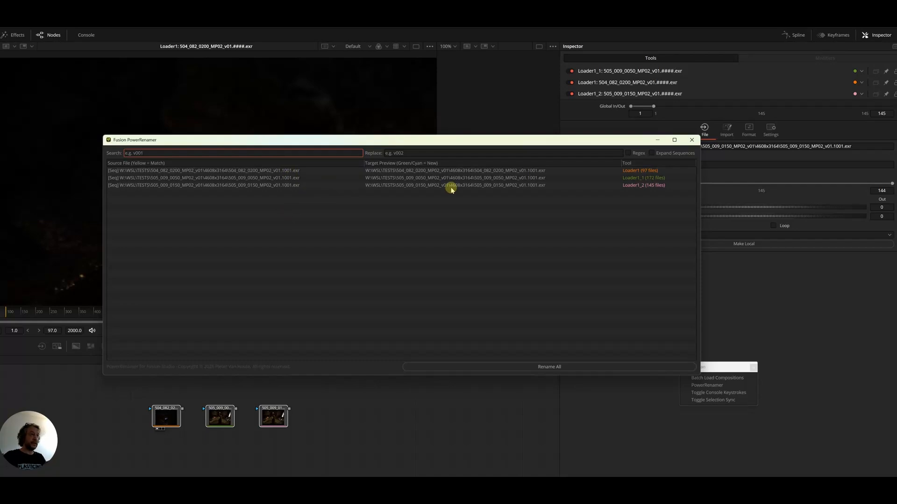
Set the search pattern to .# and the replacement to _###### for the frame numbering
{"action": "left_click", "coordinate": [181, 154]}
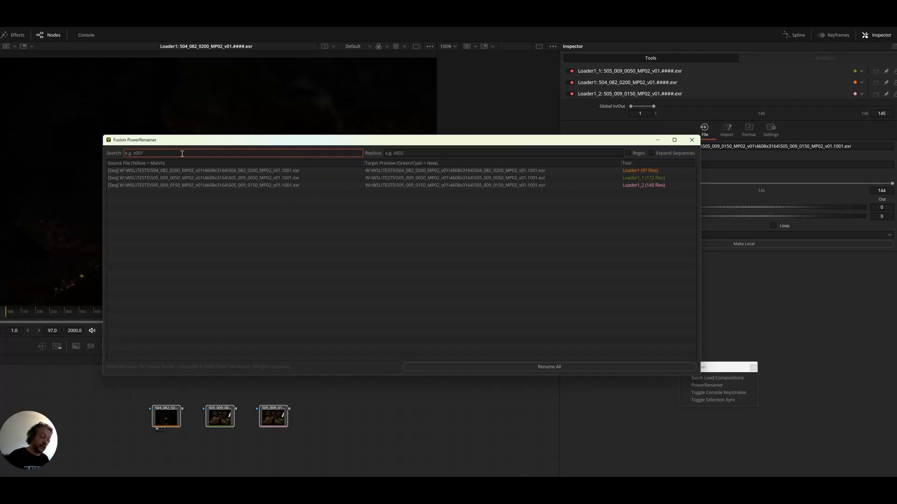
{"action": "type", "text": ".#"}
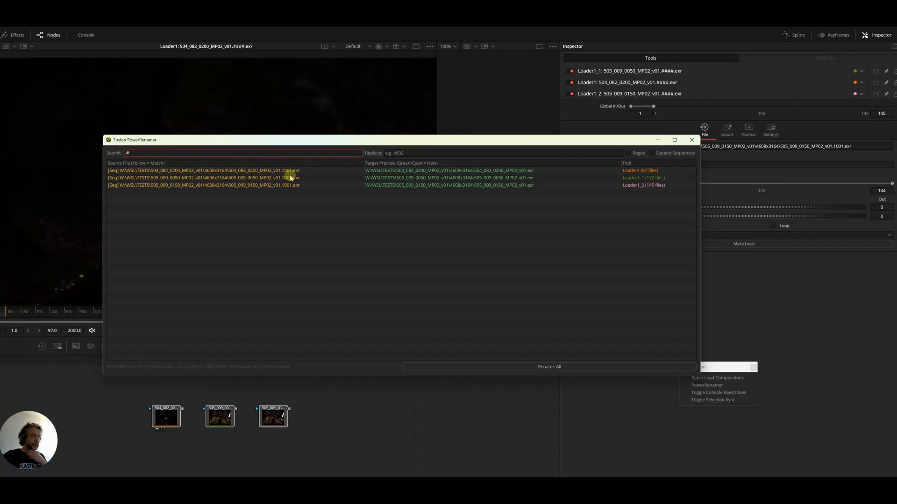
{"action": "left_click", "coordinate": [396, 152]}
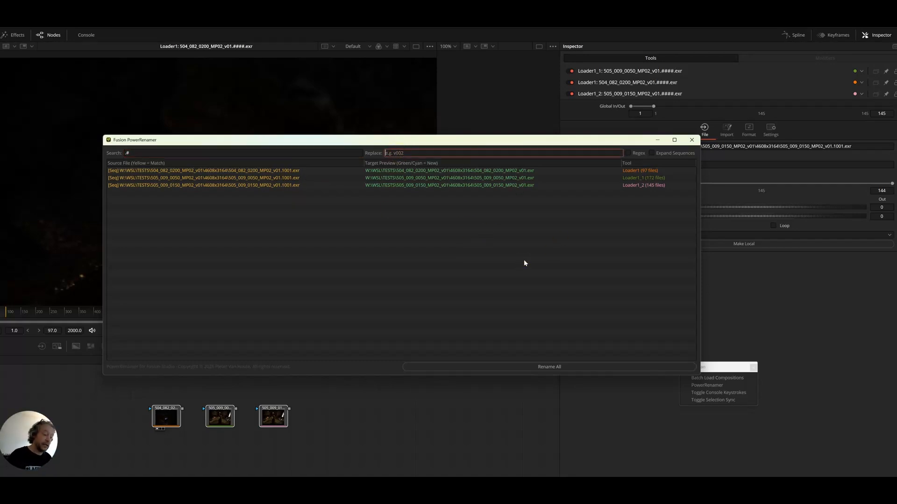
{"action": "type", "text": "_######"}
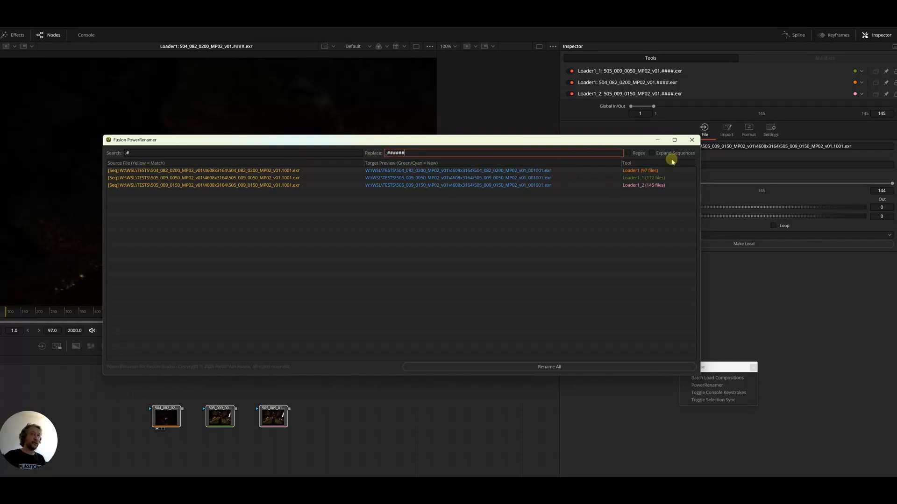
Expand the sequences to review each frame's new name, and rename all files
{"action": "left_click", "coordinate": [651, 153]}
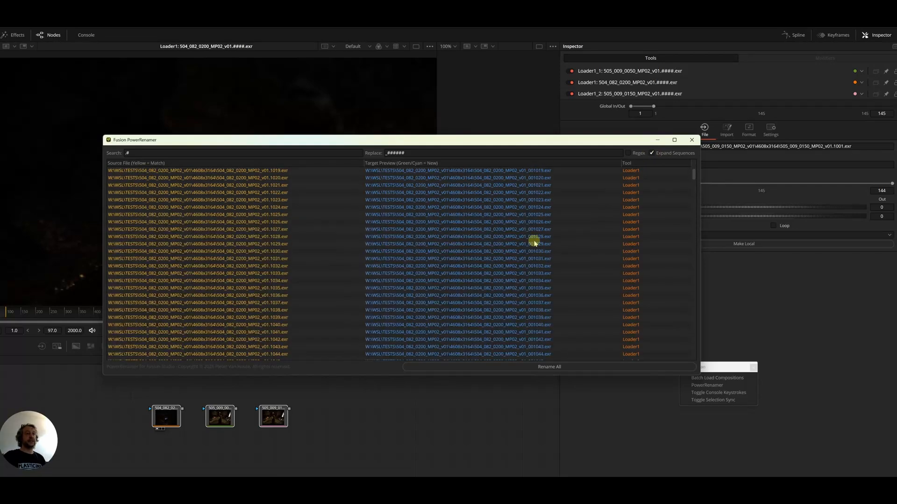
{"action": "scroll", "coordinate": [533, 243], "scroll_direction": "down", "scroll_amount": 20}
{"action": "scroll", "coordinate": [545, 282], "scroll_direction": "down", "scroll_amount": 15}
{"action": "scroll", "coordinate": [549, 291], "scroll_direction": "down", "scroll_amount": 15}
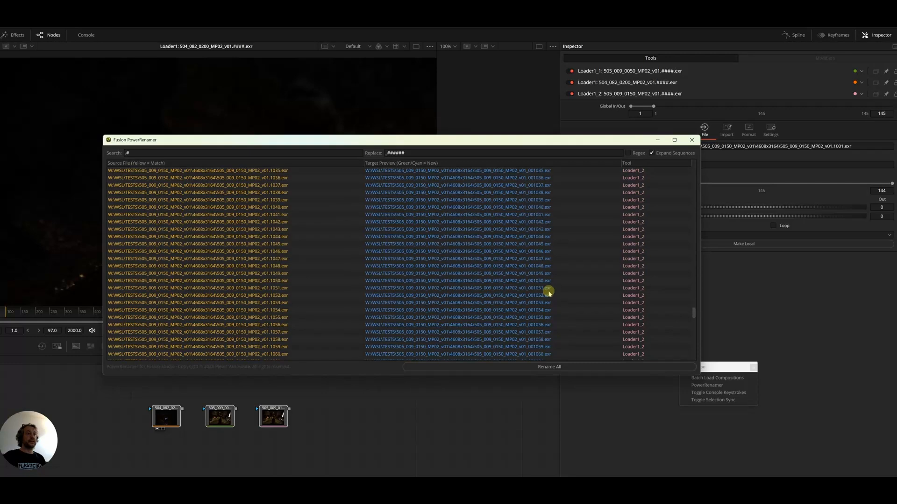
{"action": "scroll", "coordinate": [546, 287], "scroll_direction": "up", "scroll_amount": 15}
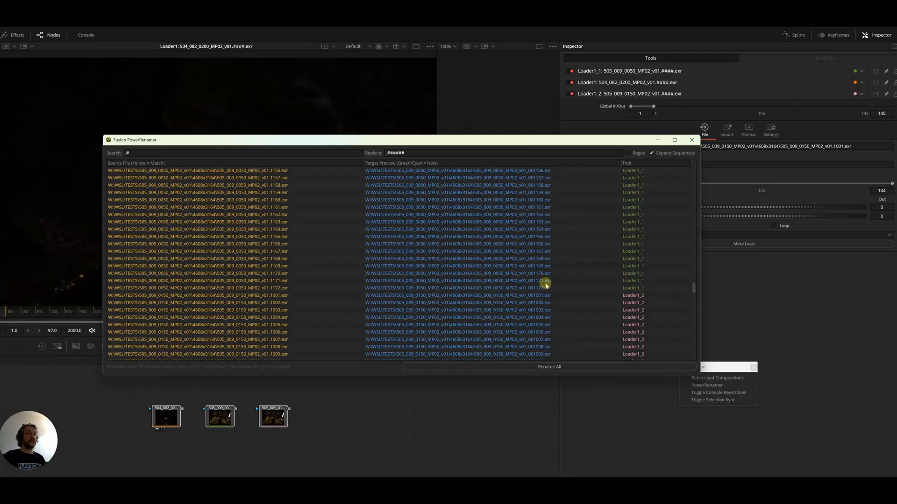
{"action": "left_click", "coordinate": [521, 368]}
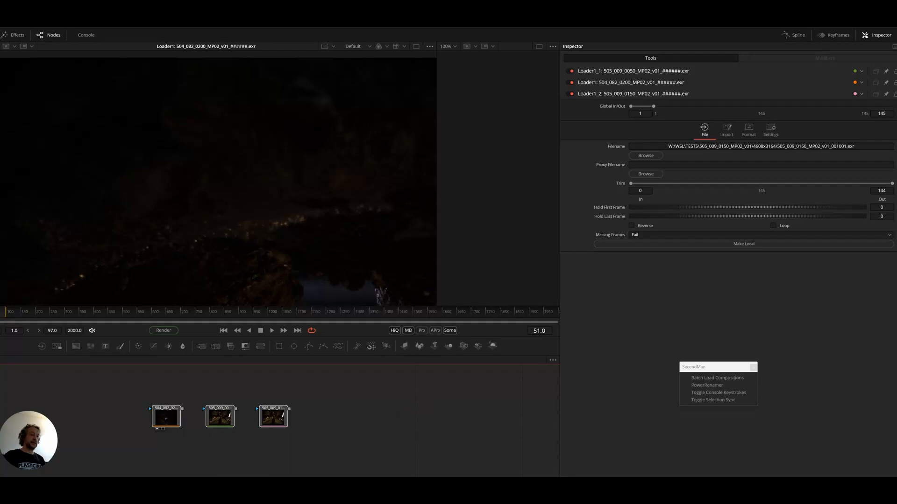
Check the frame names in the 4608x3164 folder of 504_082_0200_MP02_v01 in File Explorer, and return to the Loader1 node in Fusion
{"action": "mouse_move", "coordinate": [406, 497]}
{"action": "left_click", "coordinate": [407, 473]}
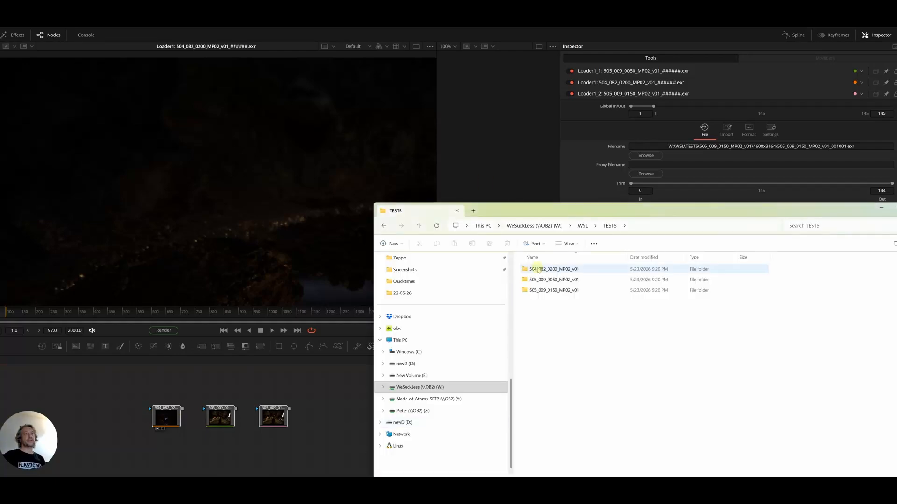
{"action": "double_click", "coordinate": [538, 270]}
{"action": "double_click", "coordinate": [544, 270]}
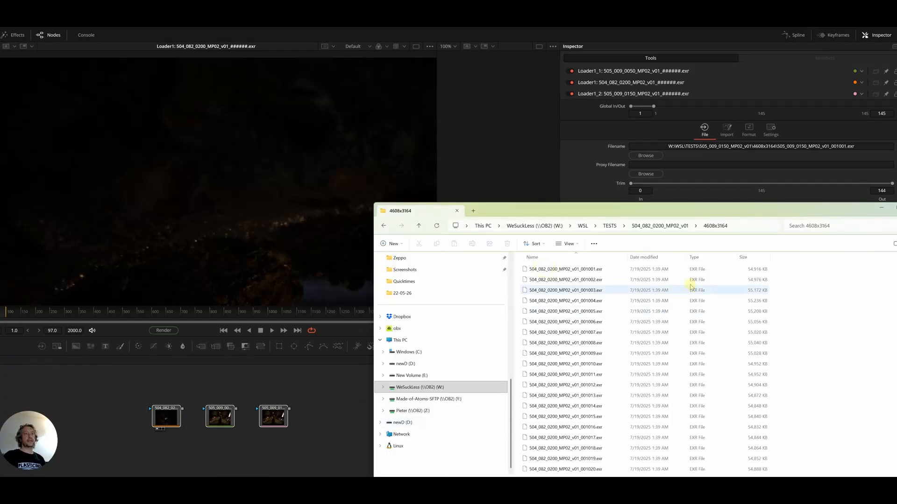
{"action": "left_click_drag", "start_coordinate": [589, 281], "coordinate": [172, 412]}
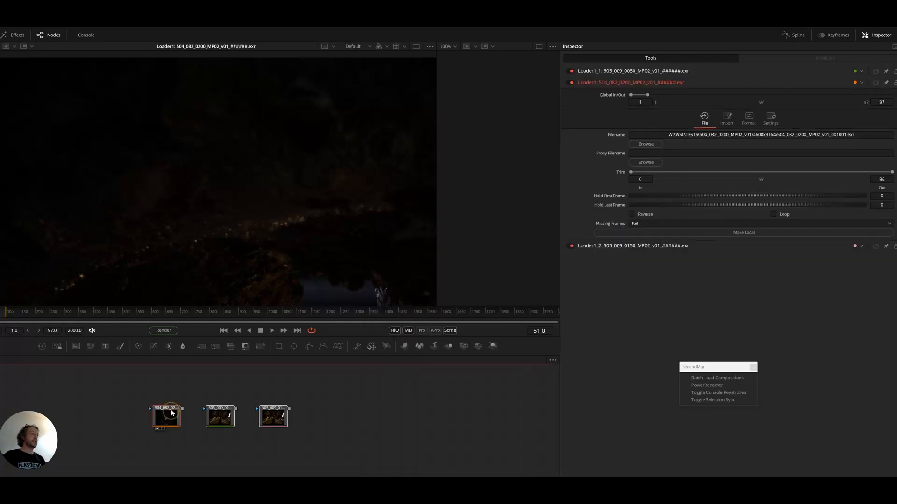